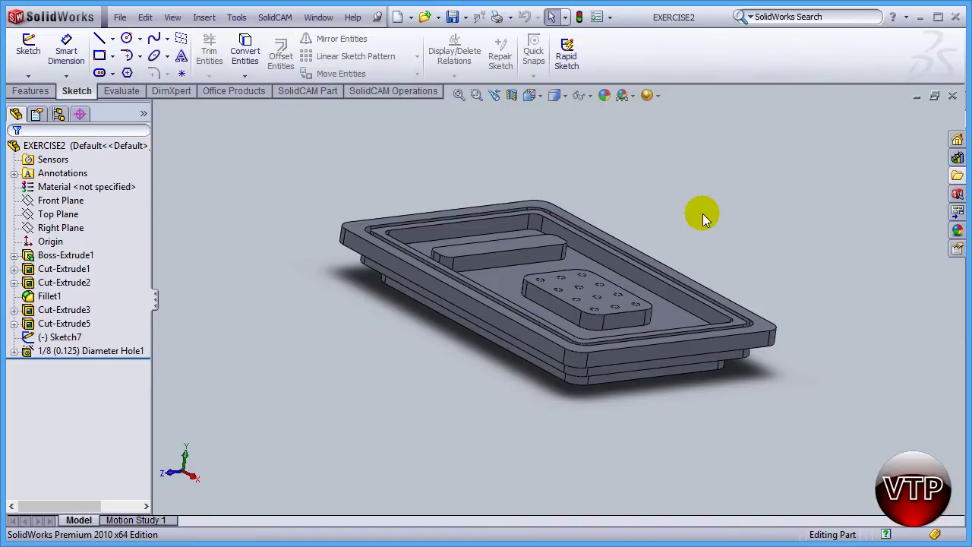
# Step: Orbit the view upward to look down onto the stepped EXERCISE2 tray
pyautogui.moveTo(615, 304); pyautogui.dragTo(627, 347, button='middle')
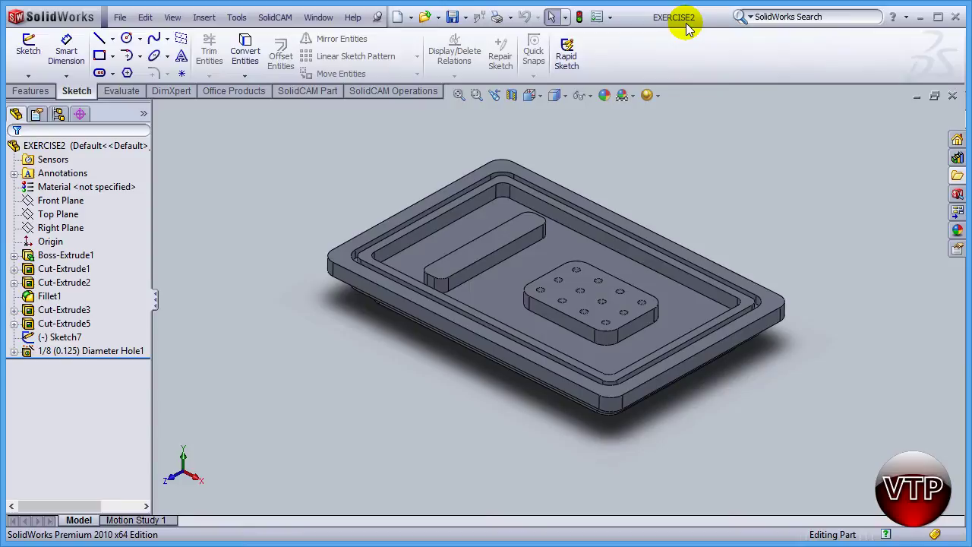
# Step: Create a new Milling CAM-Part named EXERCISE2 in inch units from the model
pyautogui.click(275, 17)
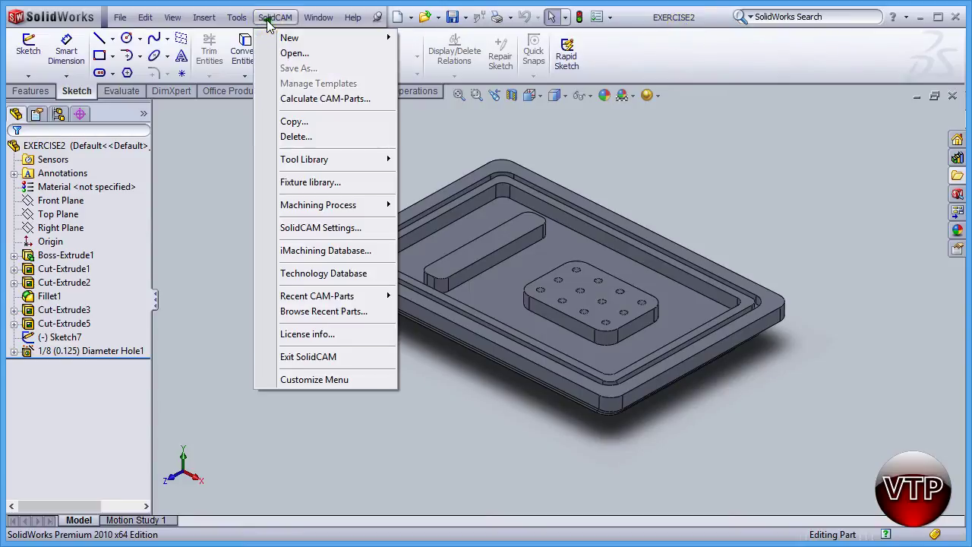
pyautogui.moveTo(274, 38)
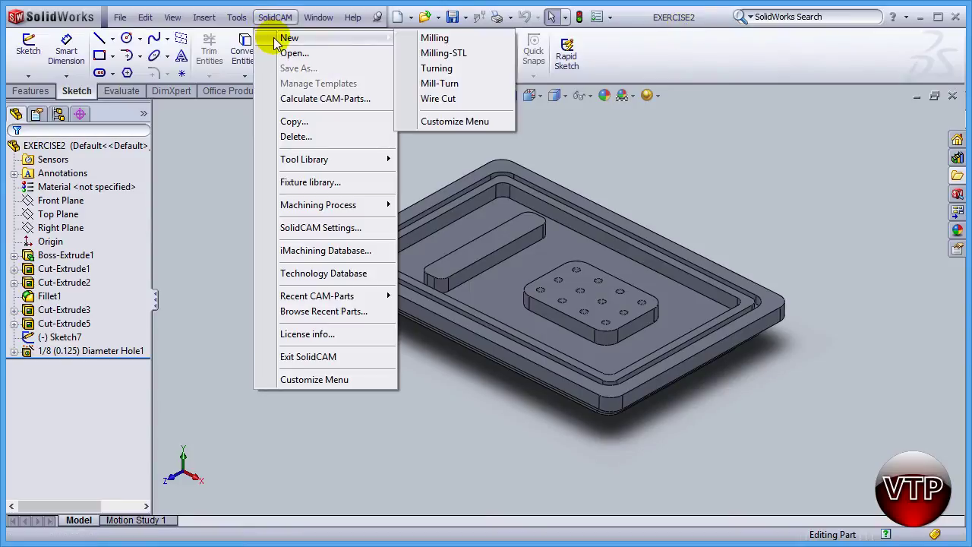
pyautogui.click(448, 36)
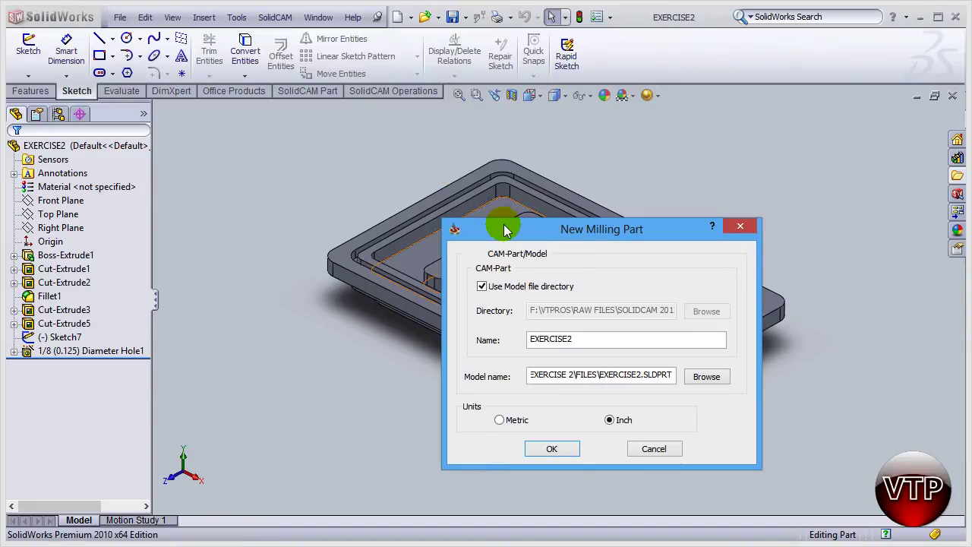
pyautogui.moveTo(503, 225); pyautogui.dragTo(472, 228)
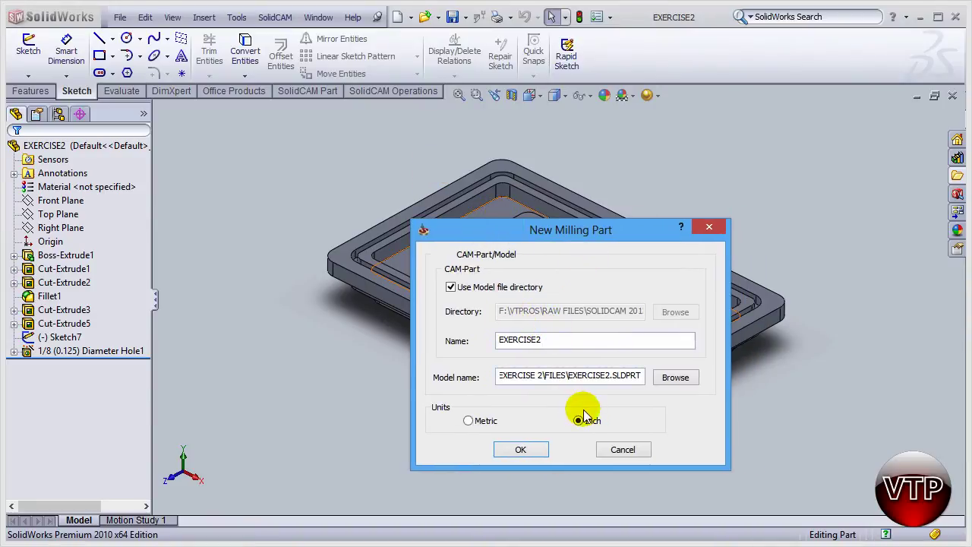
pyautogui.click(523, 450)
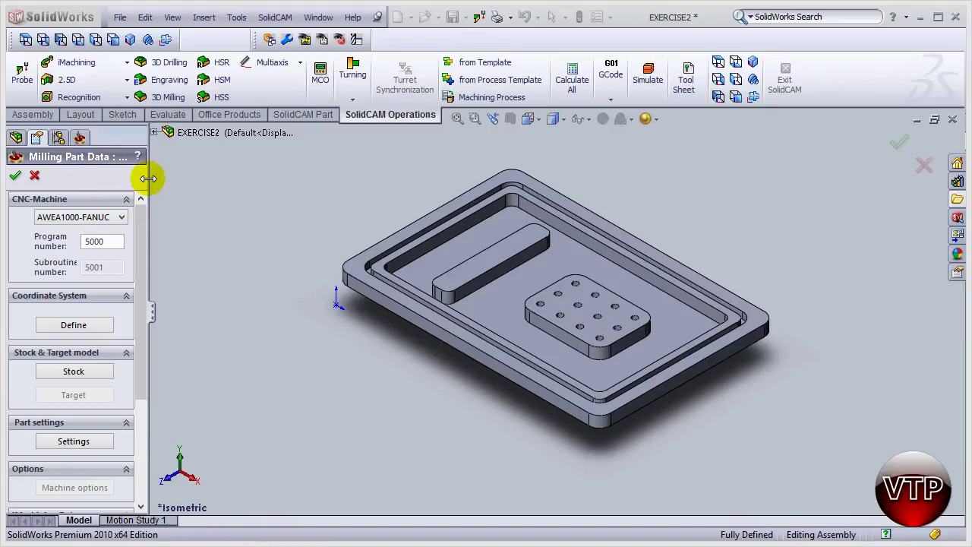
# Step: Widen the Milling Part Data panel so the full EXERCISE2 title shows
pyautogui.moveTo(148, 178); pyautogui.dragTo(196, 178)
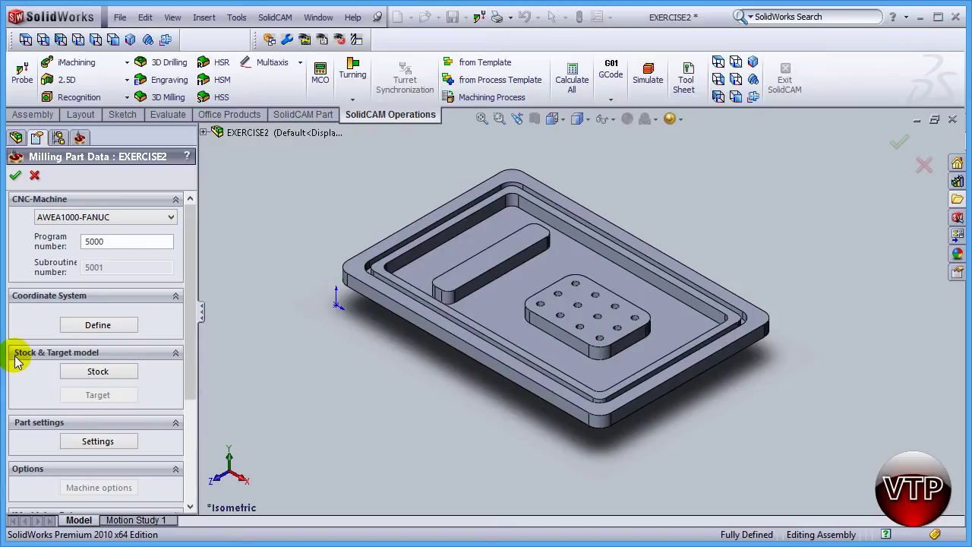
# Step: Define the stock as a Box enclosing Solid 1, the whole part solid
pyautogui.click(111, 373)
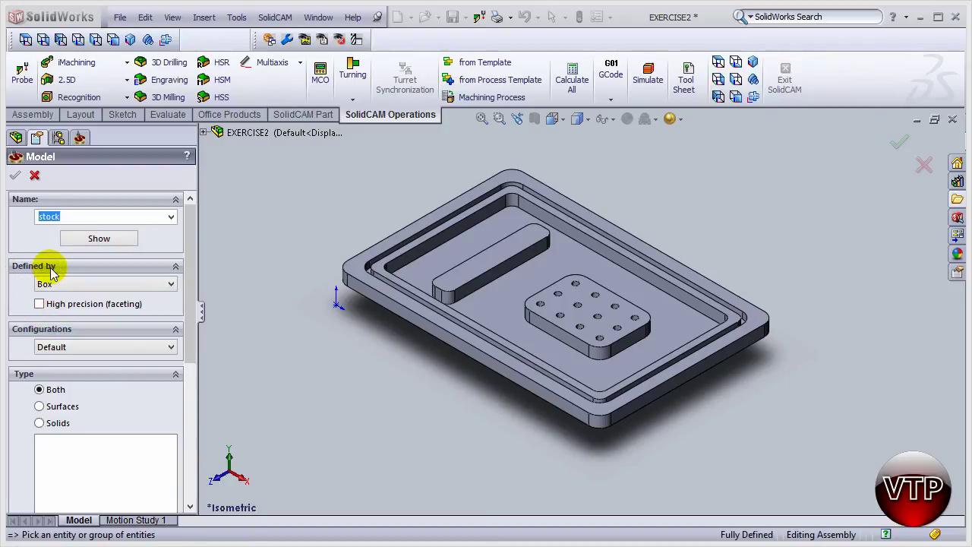
pyautogui.click(74, 284)
pyautogui.click(75, 299)
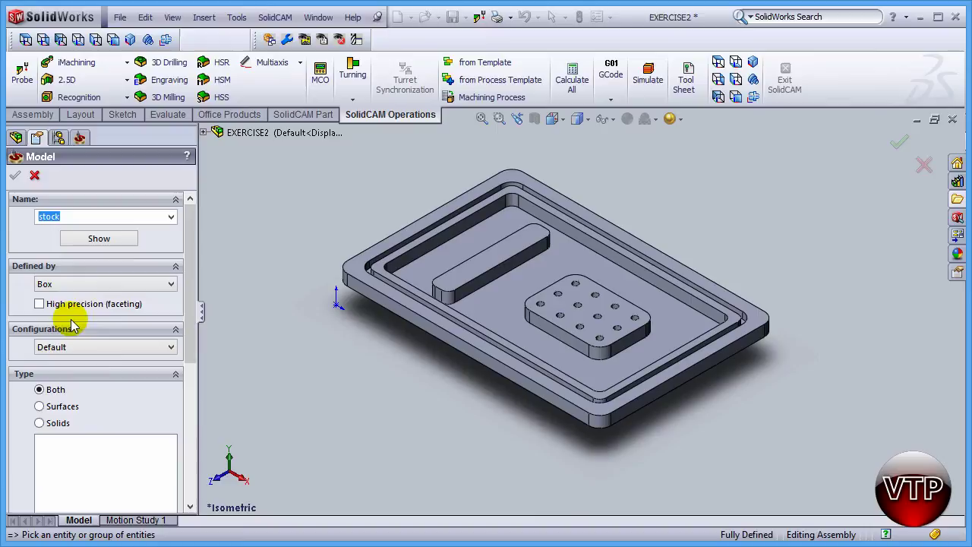
pyautogui.click(89, 285)
pyautogui.click(91, 284)
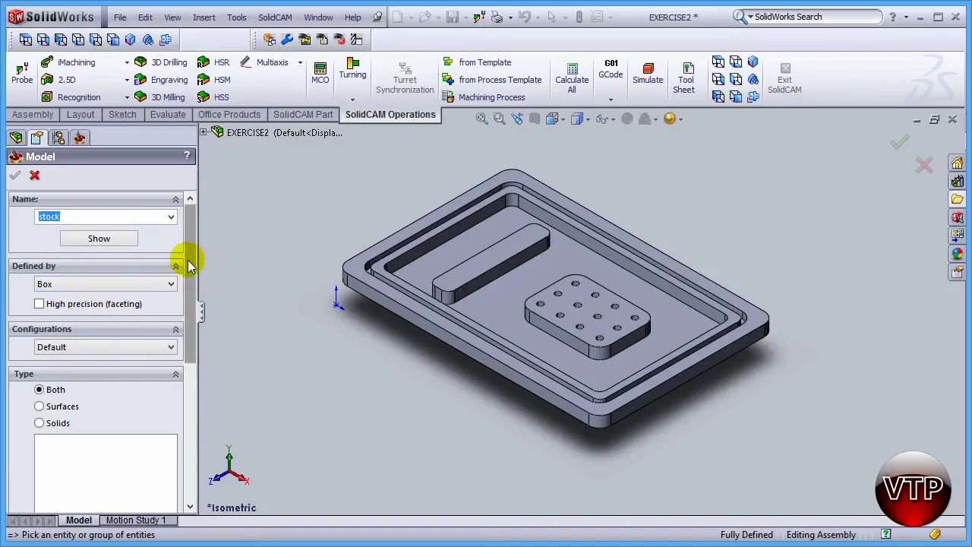
pyautogui.moveTo(190, 260); pyautogui.dragTo(189, 324)
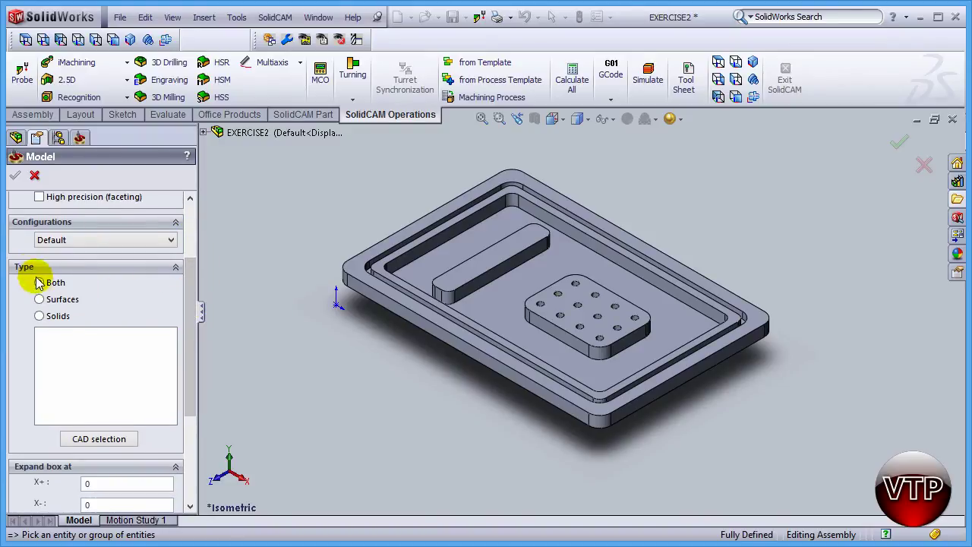
pyautogui.click(472, 306)
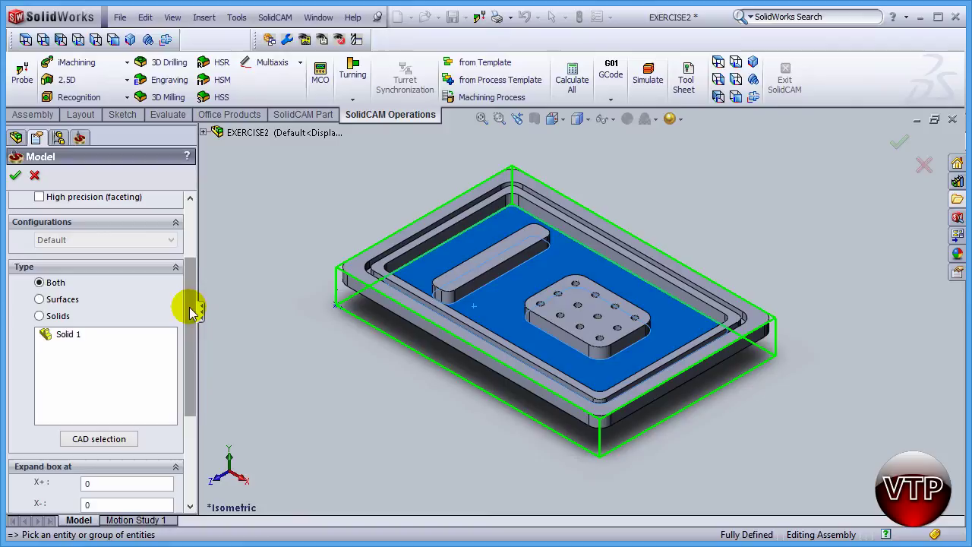
# Step: Set the stock box X+ and X- expansion to 0.1
pyautogui.moveTo(191, 311); pyautogui.dragTo(192, 402)
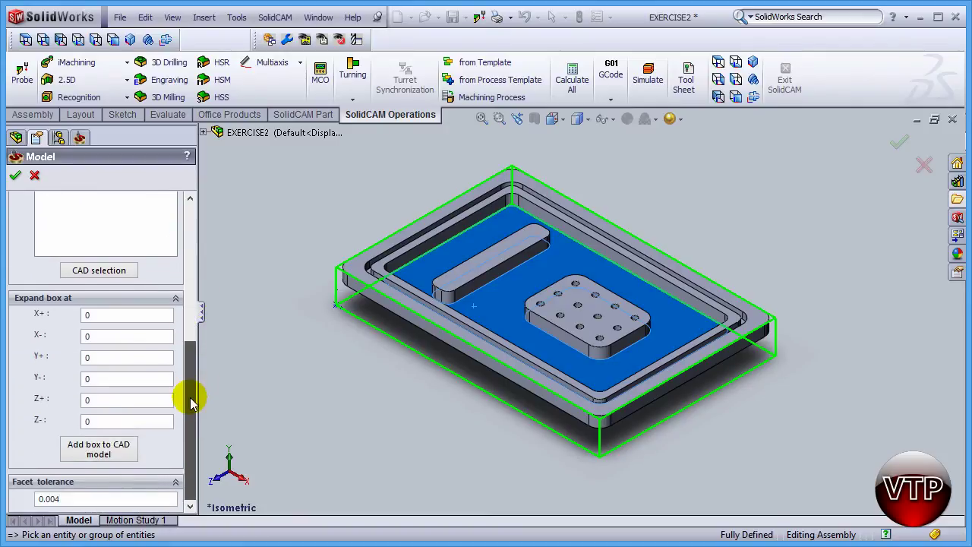
pyautogui.click(84, 318)
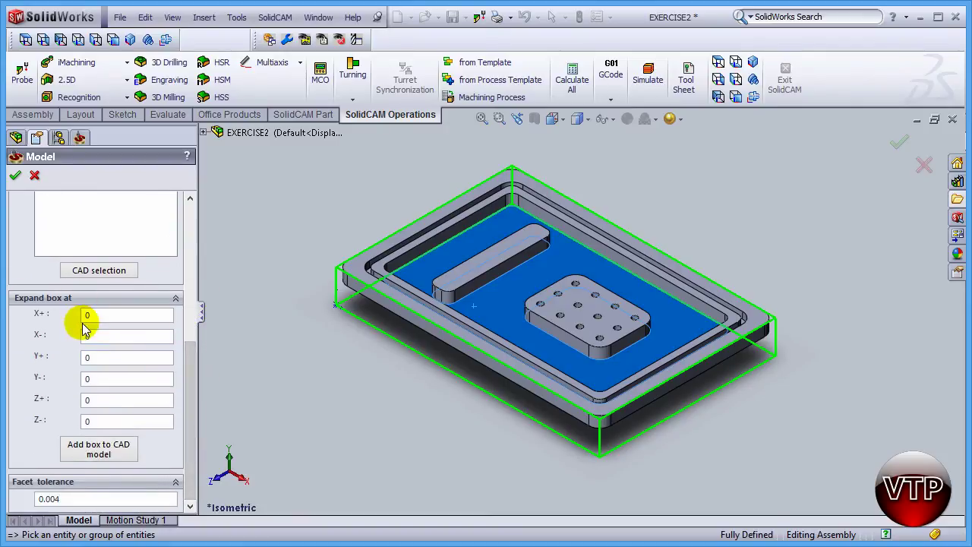
pyautogui.click(71, 319)
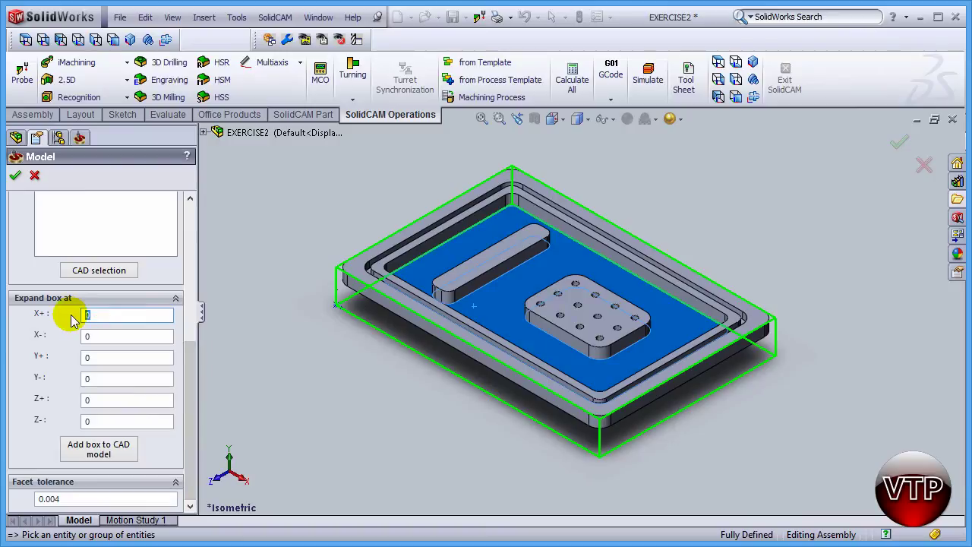
pyautogui.write('.1')
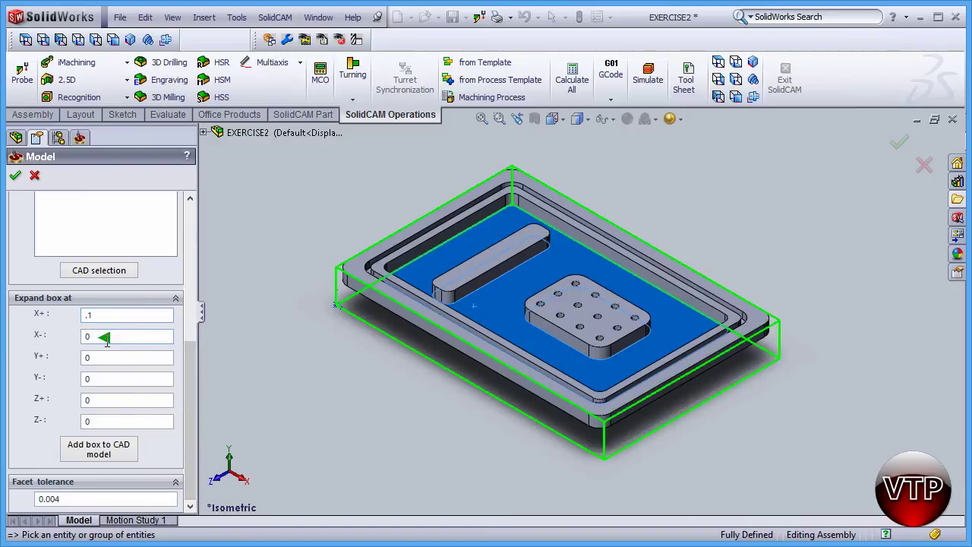
pyautogui.click(83, 336)
pyautogui.write('.1')
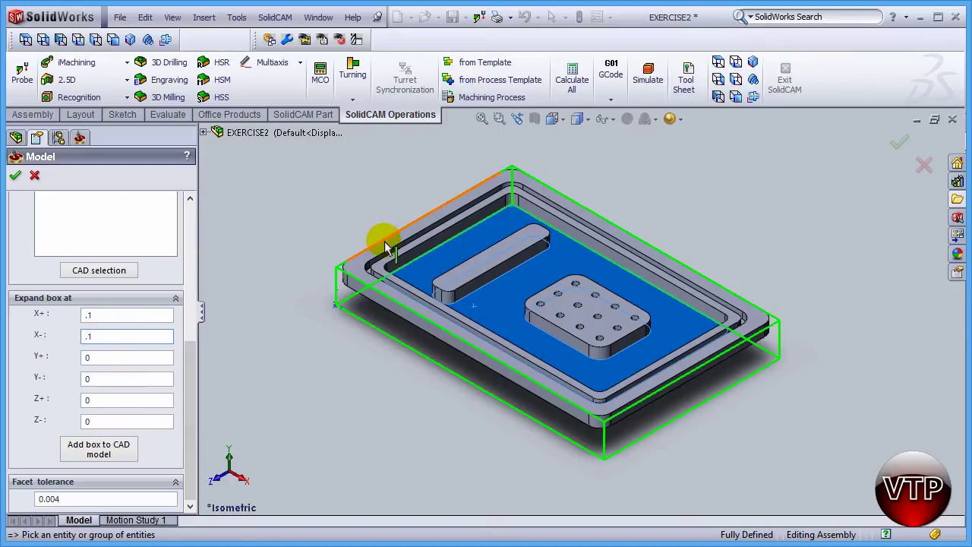
pyautogui.click(106, 354)
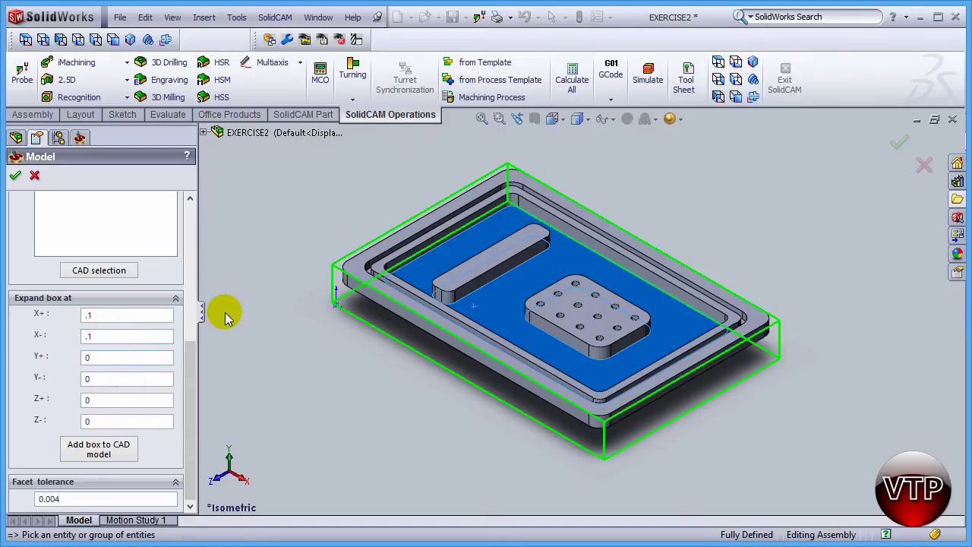
# Step: Set the stock box Y+, Y- and Z+ expansion to 0.1
pyautogui.click(103, 358)
pyautogui.write('.1')
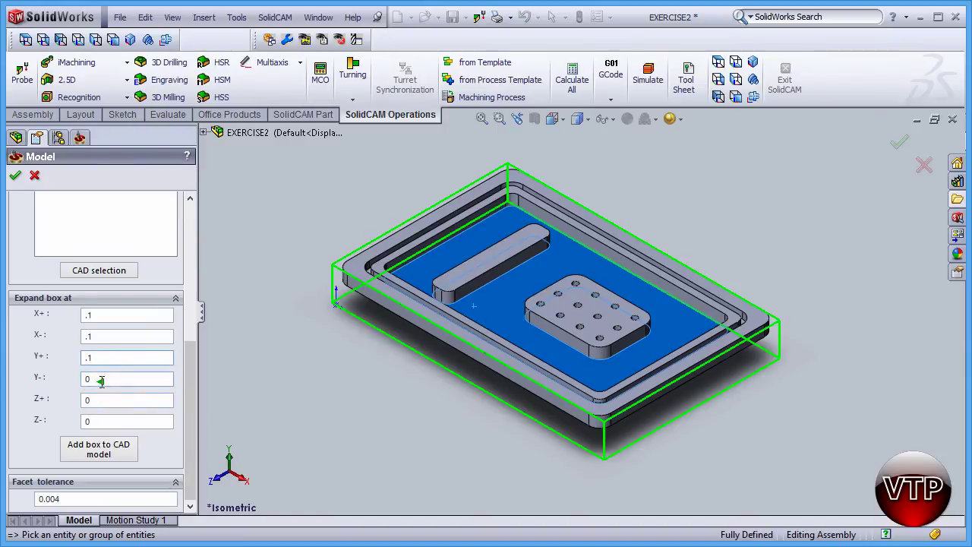
pyautogui.click(91, 378)
pyautogui.write('.1')
pyautogui.click(86, 398)
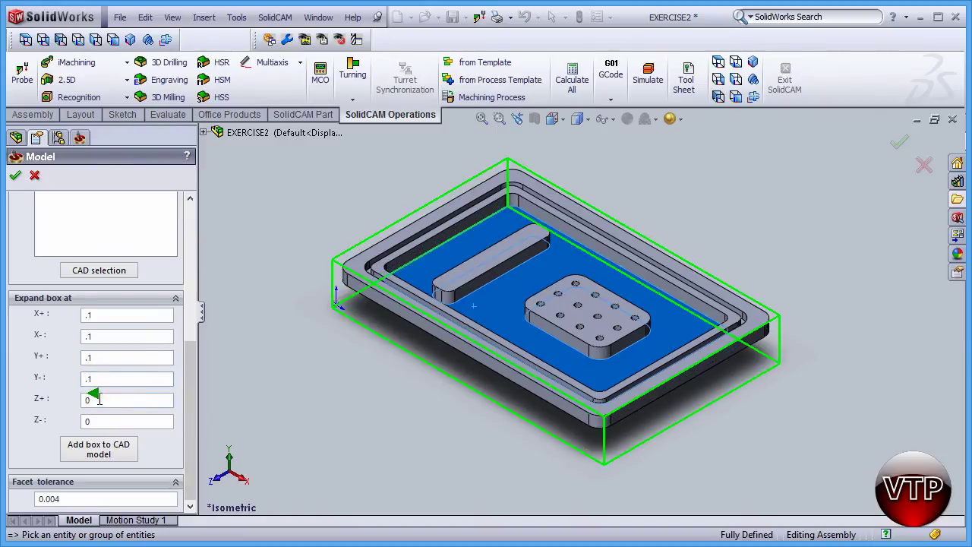
pyautogui.write('.1')
pyautogui.click(89, 420)
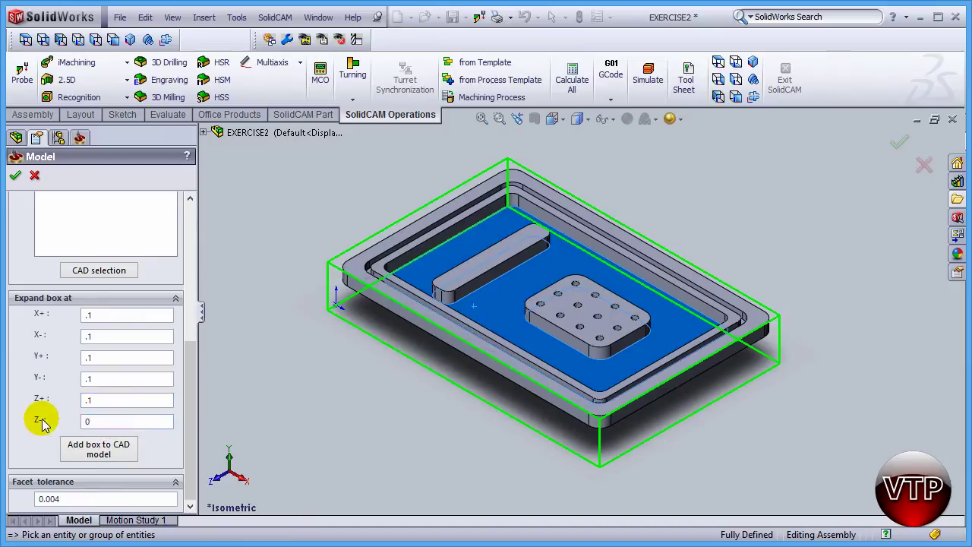
# Step: Set the Z- expansion to 0.25 and add the box to the CAD model
pyautogui.click(68, 425)
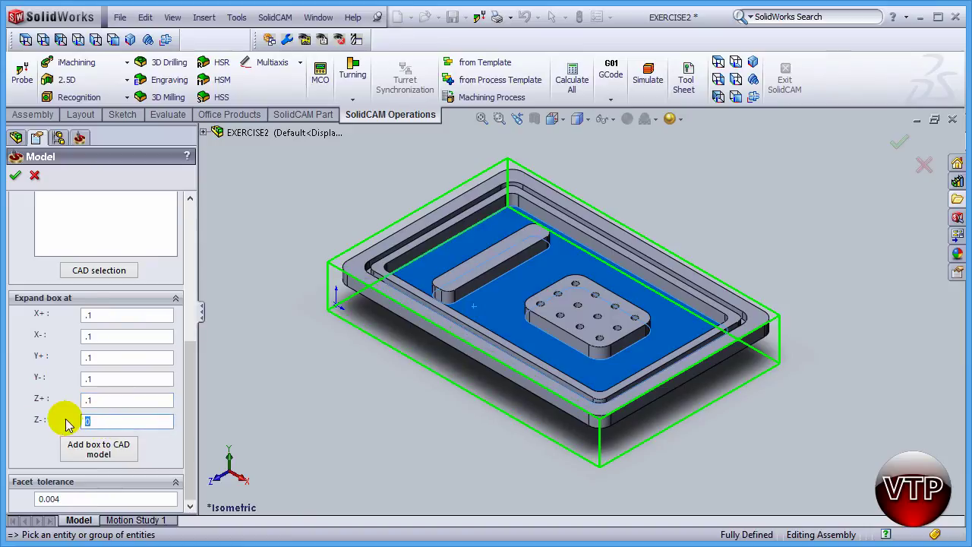
pyautogui.write('.25')
pyautogui.click(105, 398)
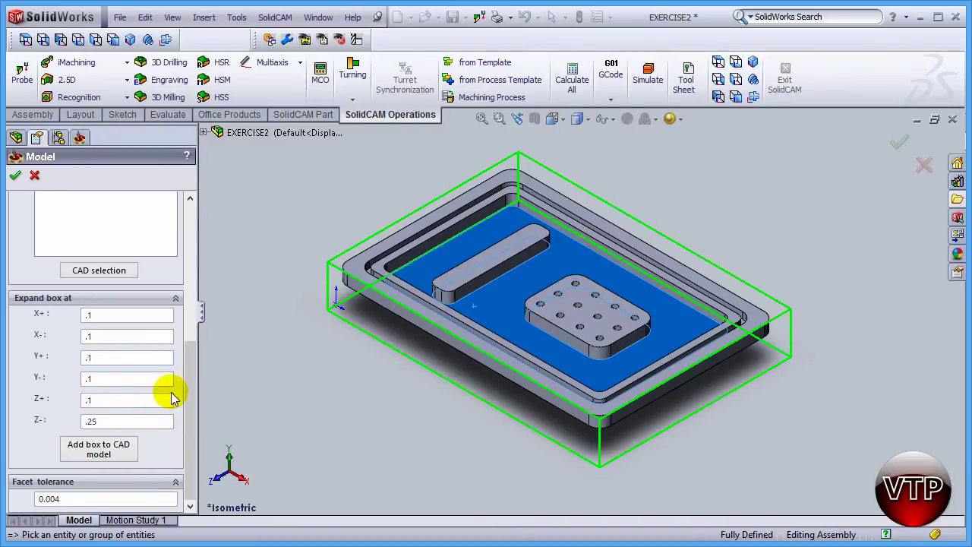
pyautogui.click(99, 453)
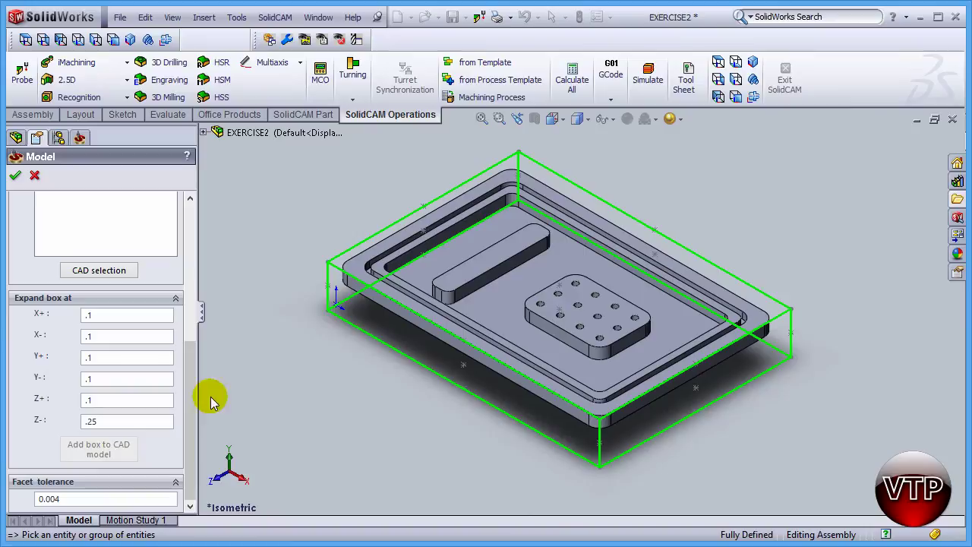
pyautogui.moveTo(511, 264)
pyautogui.mouseDown(button='middle')
pyautogui.moveTo(512, 284)
pyautogui.moveTo(471, 328)
pyautogui.moveTo(445, 336)
pyautogui.moveTo(488, 281)
pyautogui.moveTo(523, 264)
pyautogui.moveTo(510, 298)
pyautogui.moveTo(516, 248)
pyautogui.moveTo(510, 258)
pyautogui.mouseUp(button='middle')
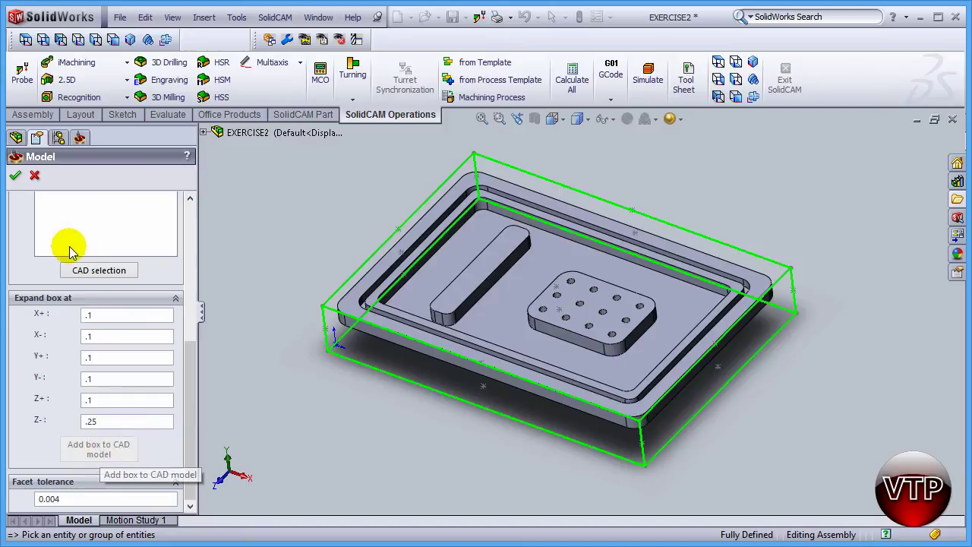
# Step: Accept the stock box and start a manually defined coordinate system
pyautogui.click(16, 180)
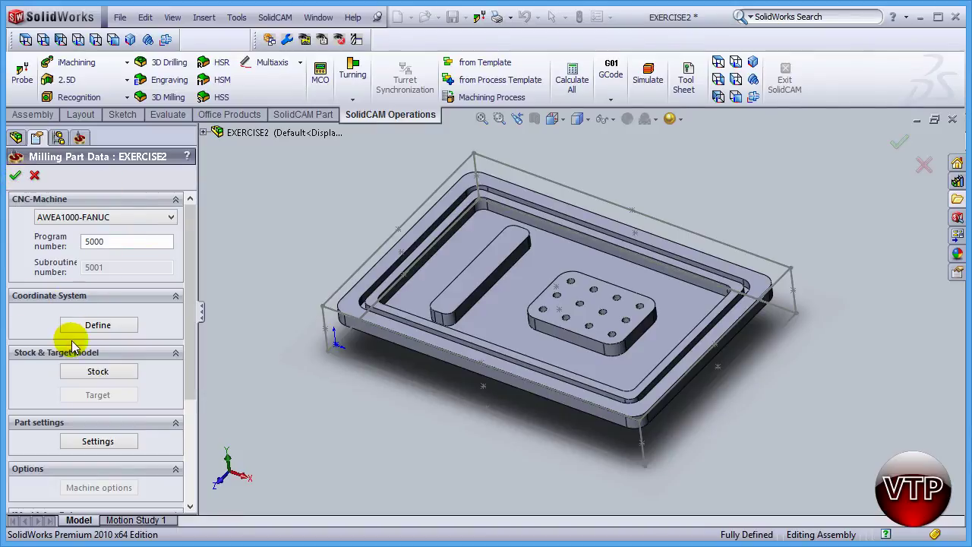
pyautogui.click(98, 325)
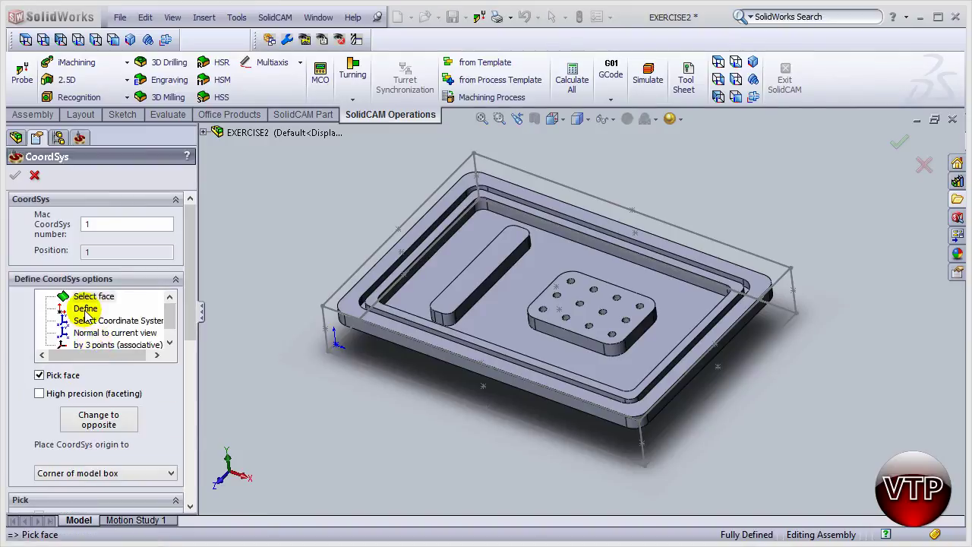
pyautogui.click(85, 310)
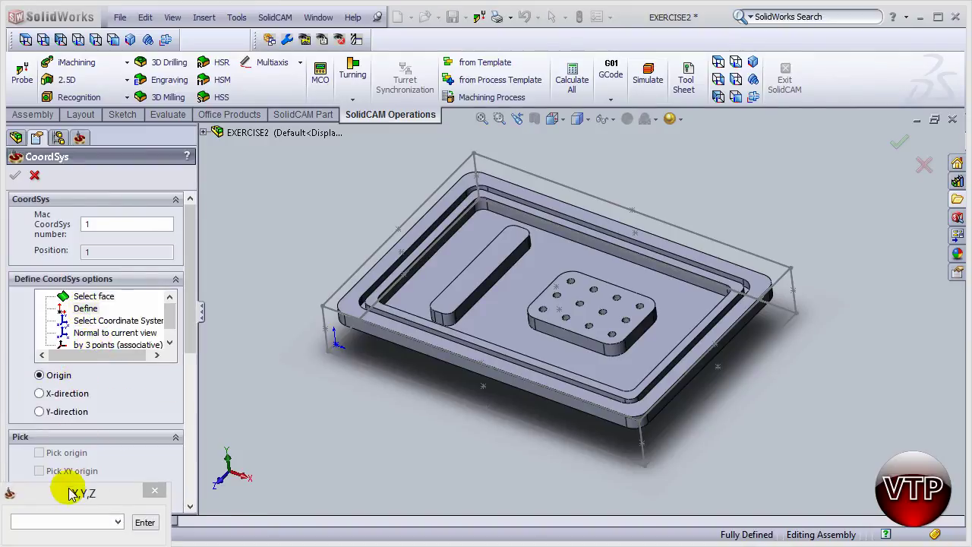
pyautogui.moveTo(99, 492); pyautogui.dragTo(356, 457)
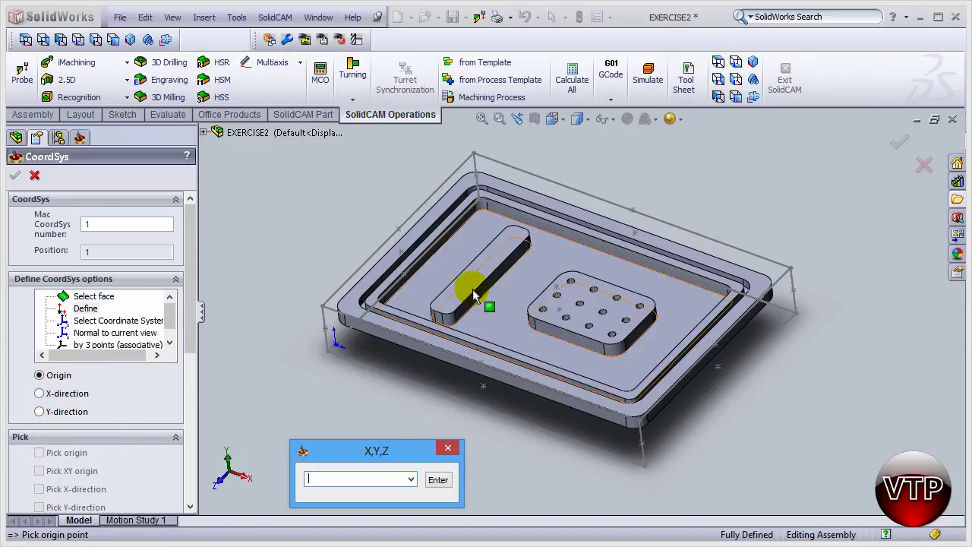
# Step: Place the origin at the stock's bottom corner with X and Y along its bottom edges
pyautogui.moveTo(417, 388); pyautogui.dragTo(459, 232, button='middle')
pyautogui.moveTo(373, 369); pyautogui.dragTo(342, 281, button='middle')
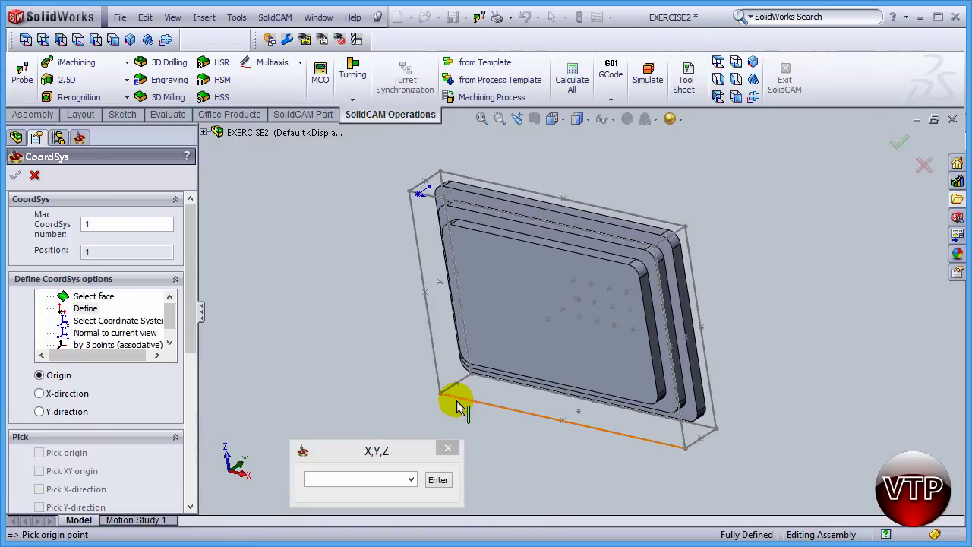
pyautogui.click(441, 393)
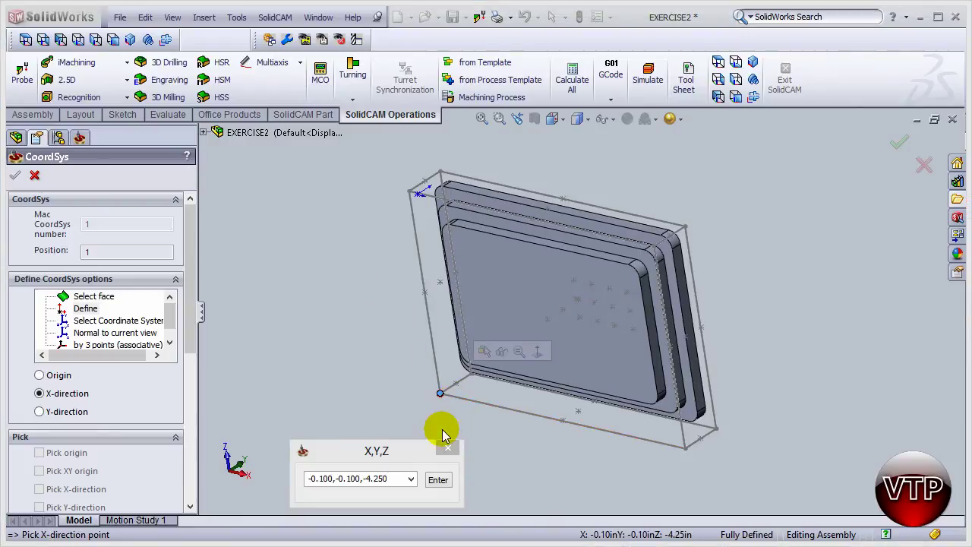
pyautogui.click(469, 406)
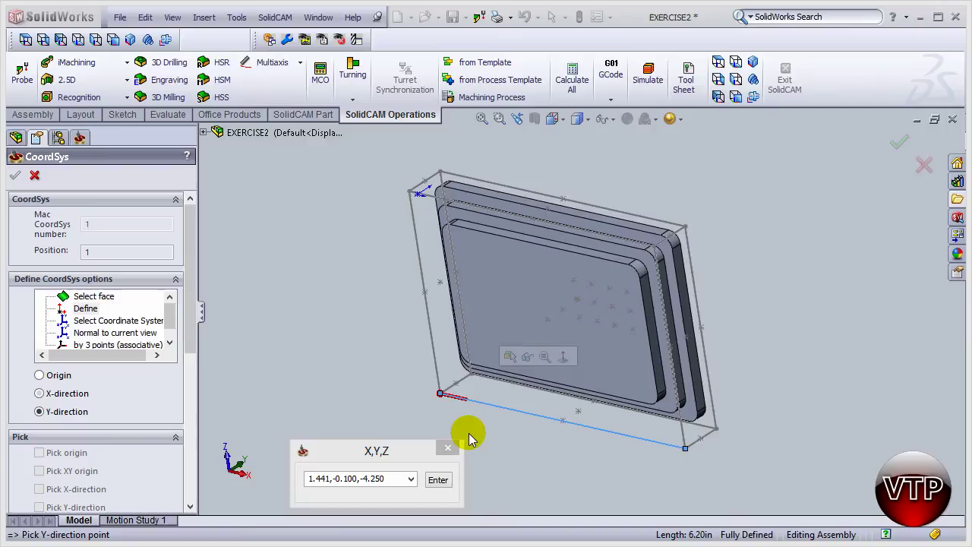
pyautogui.click(437, 382)
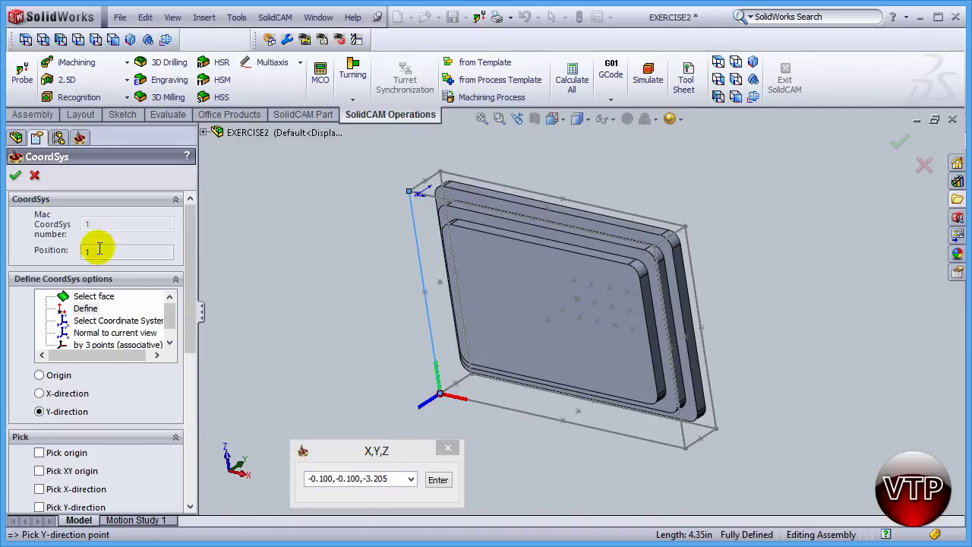
pyautogui.click(15, 176)
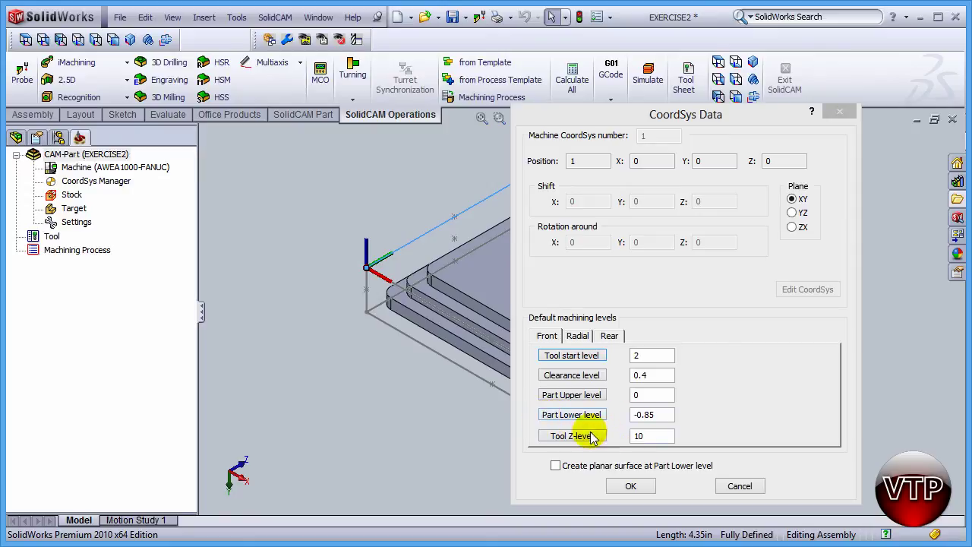
# Step: Set Part Lower level to -0.85 from the part's outer face and accept CoordSys Data
pyautogui.click(575, 415)
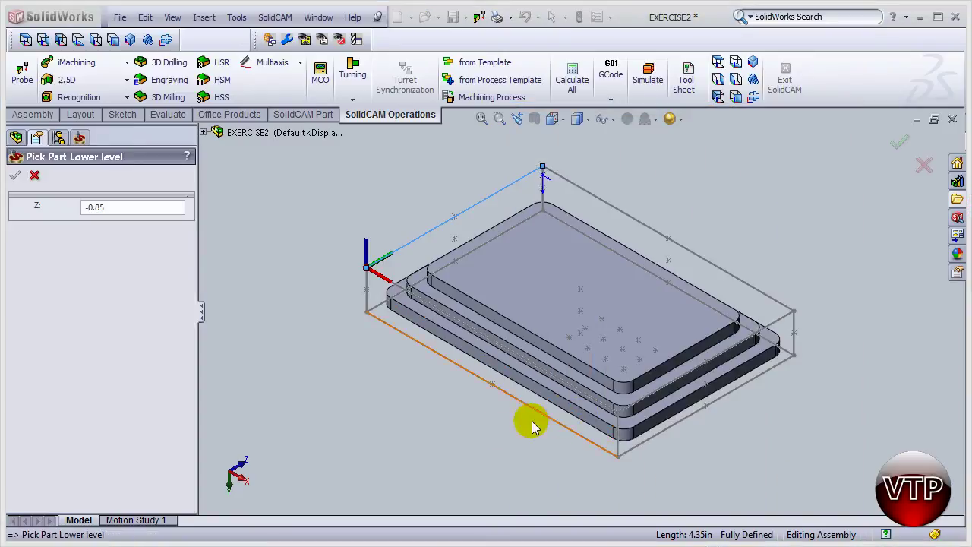
pyautogui.moveTo(462, 469); pyautogui.dragTo(679, 278, button='middle')
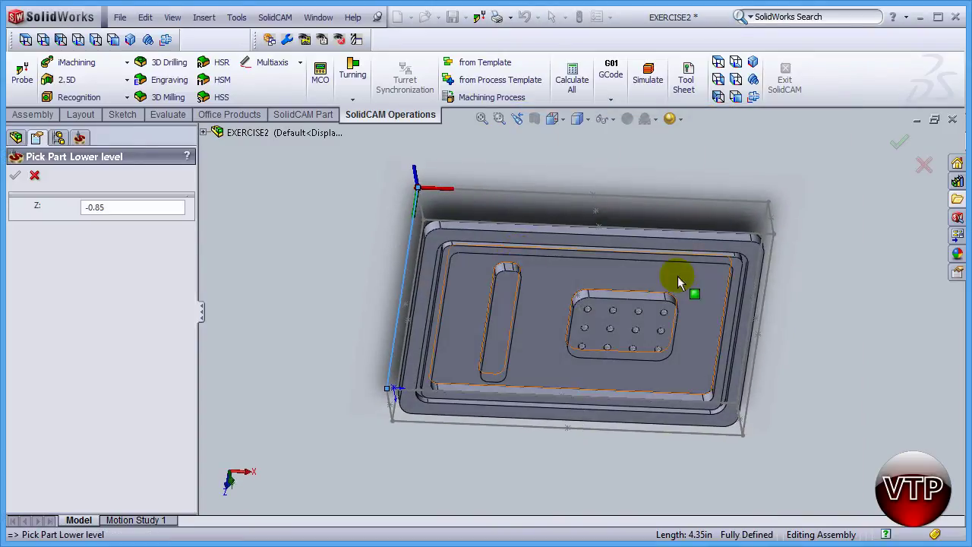
pyautogui.click(755, 258)
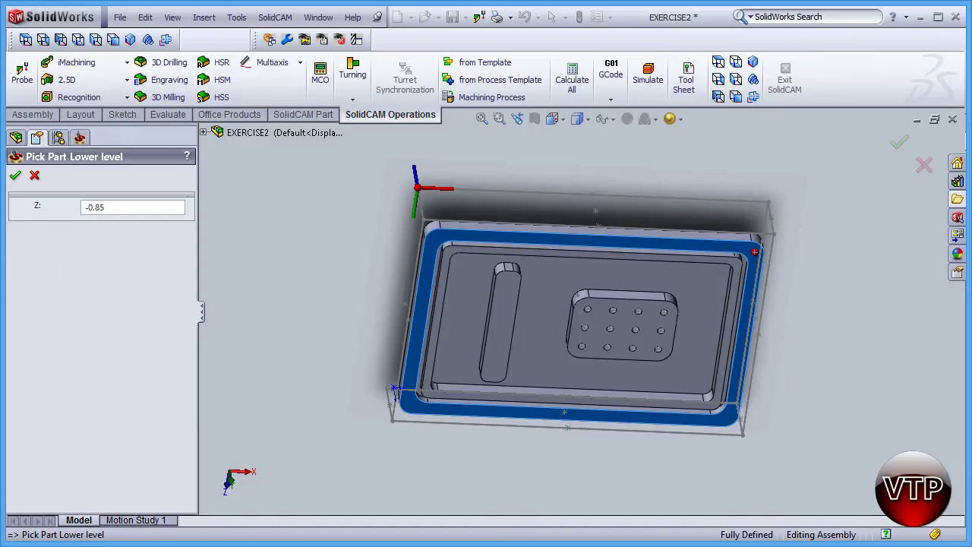
pyautogui.click(15, 175)
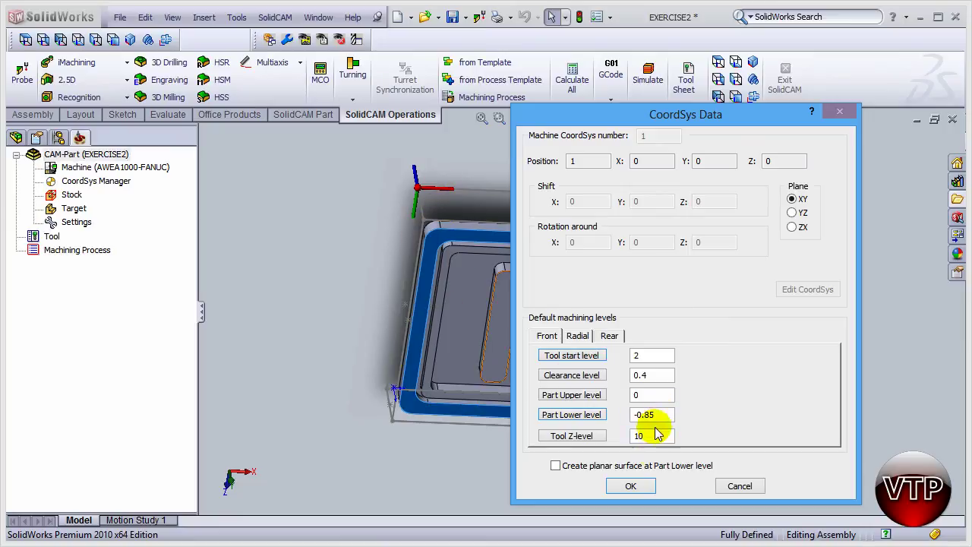
pyautogui.click(633, 487)
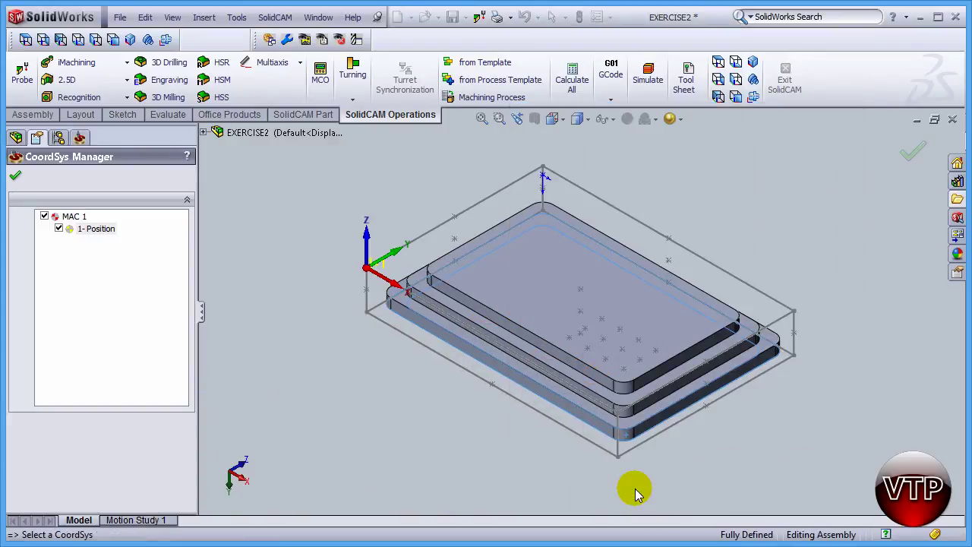
# Step: Close the CoordSys Manager, set Solid 1 as the target model, and confirm Milling Part Data
pyautogui.click(16, 179)
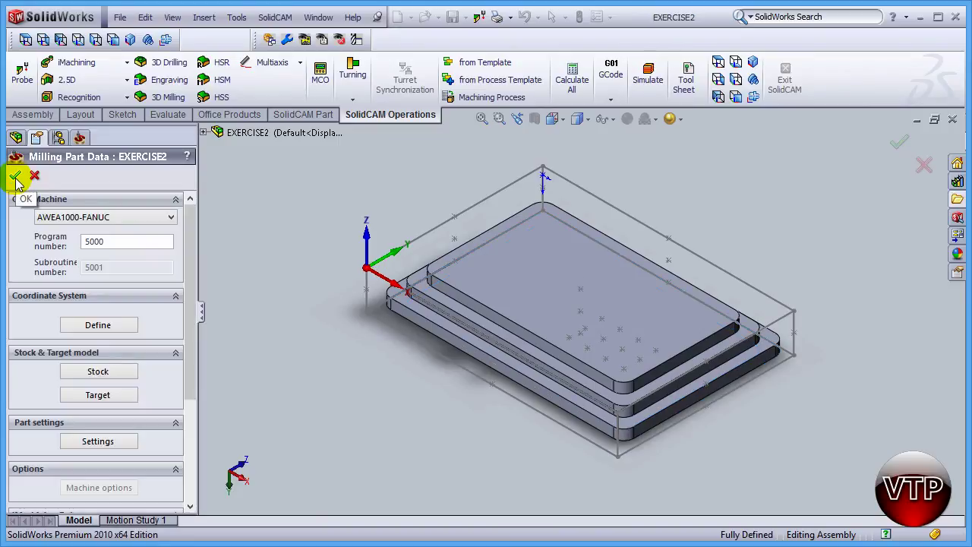
pyautogui.click(99, 395)
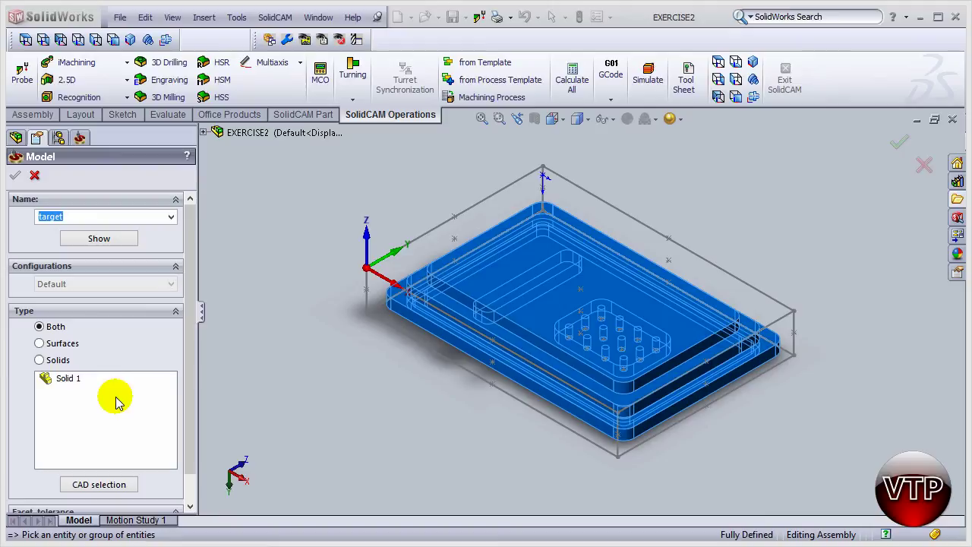
pyautogui.click(536, 302)
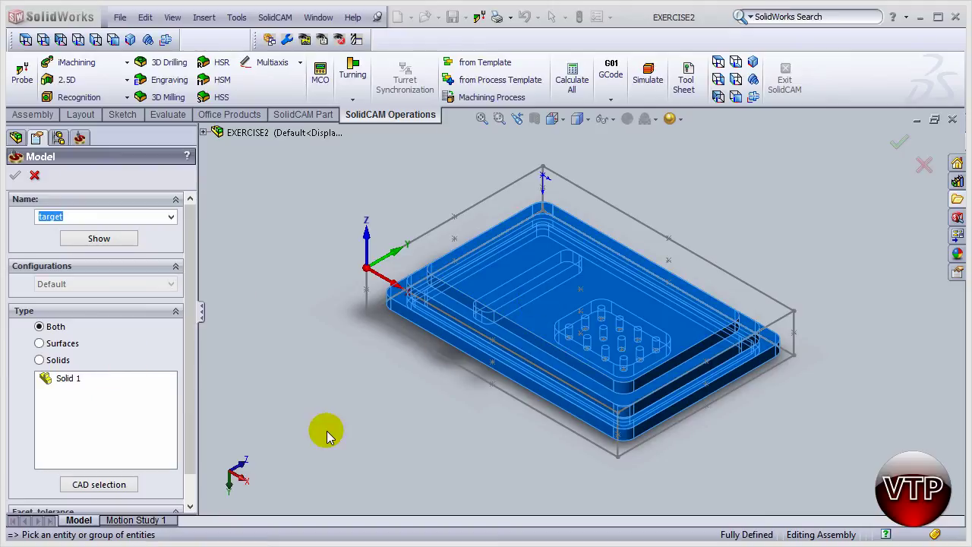
pyautogui.scroll(-2, 190, 456)
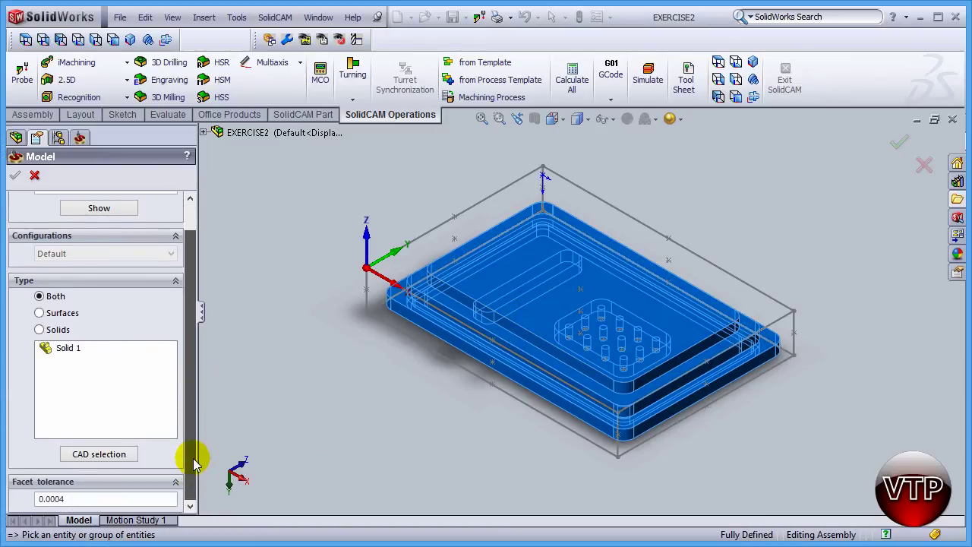
pyautogui.scroll(2, 193, 461)
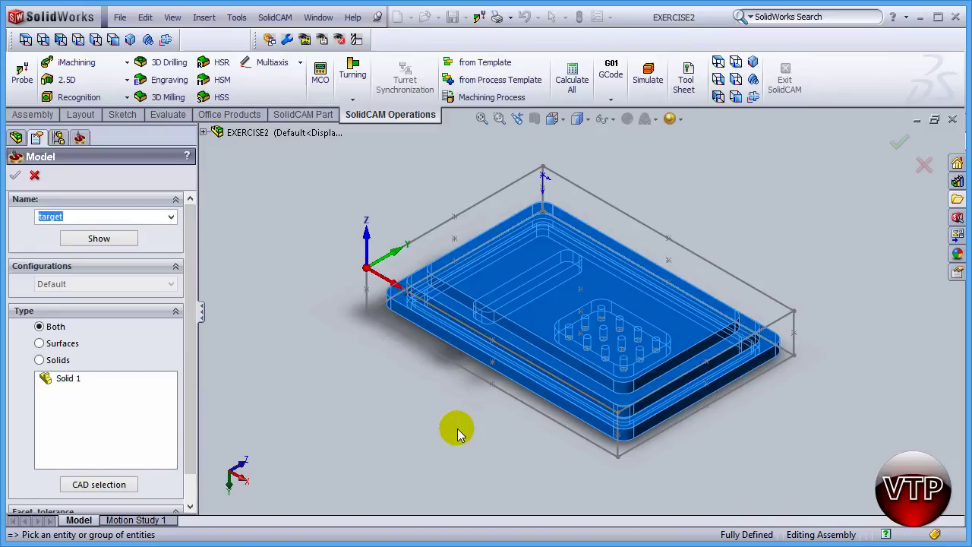
pyautogui.click(34, 177)
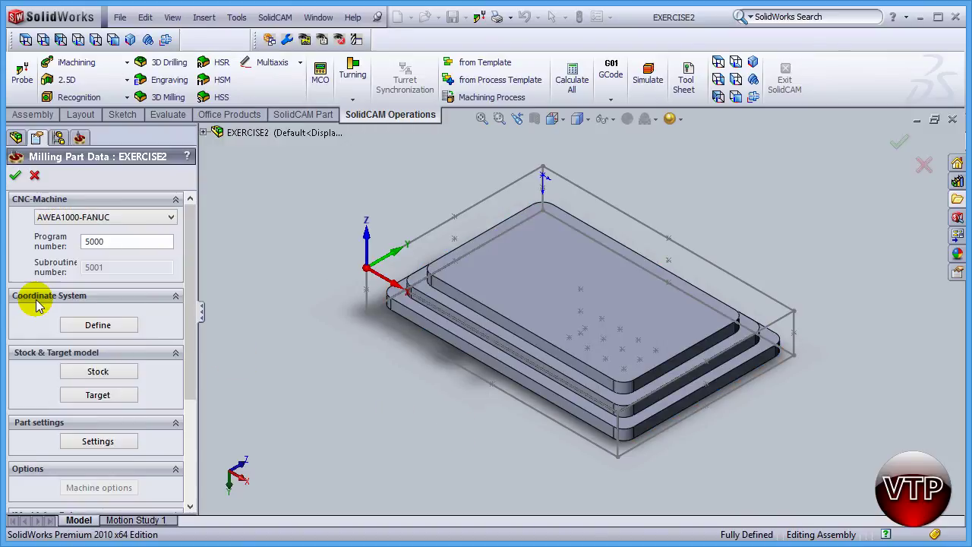
pyautogui.click(15, 178)
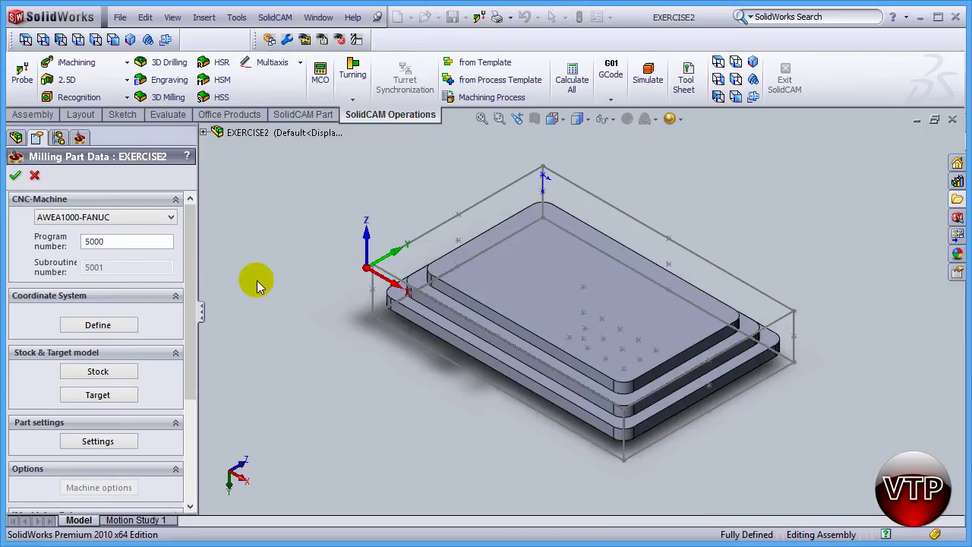